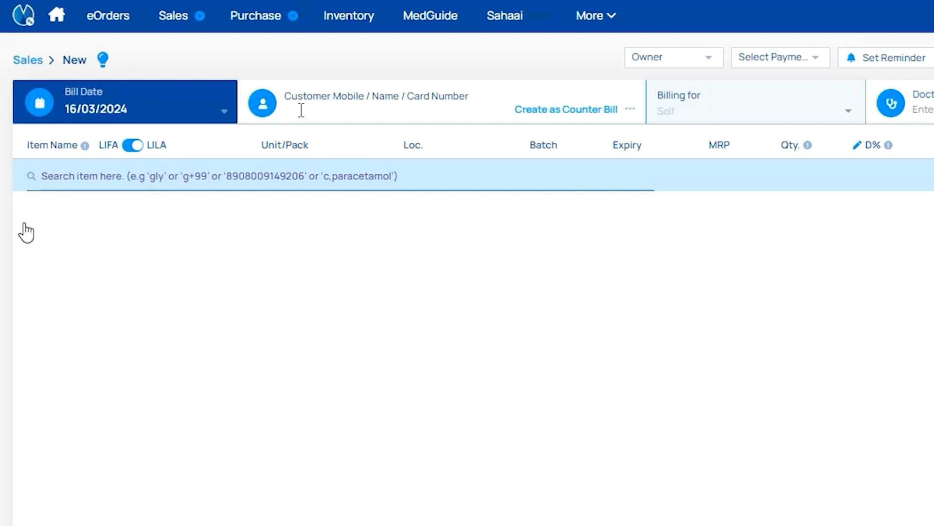
- Search for the customer by first name and examine the new-customer form with its address fields expanded, without adding anyone
text(SHARATH)
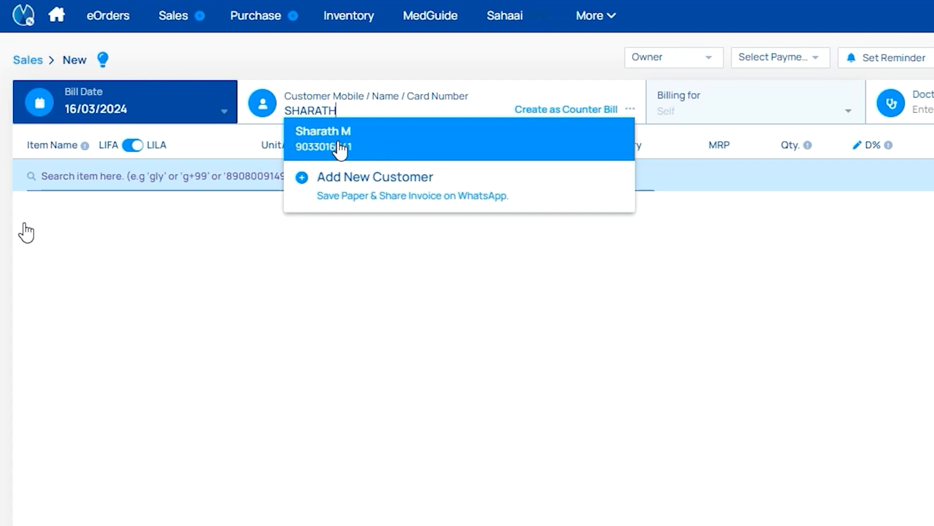
click(379, 191)
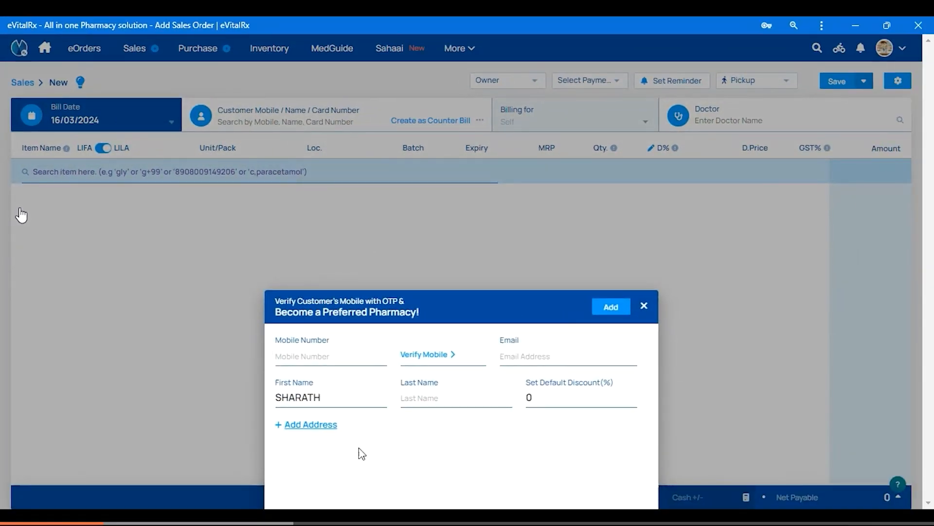
click(310, 425)
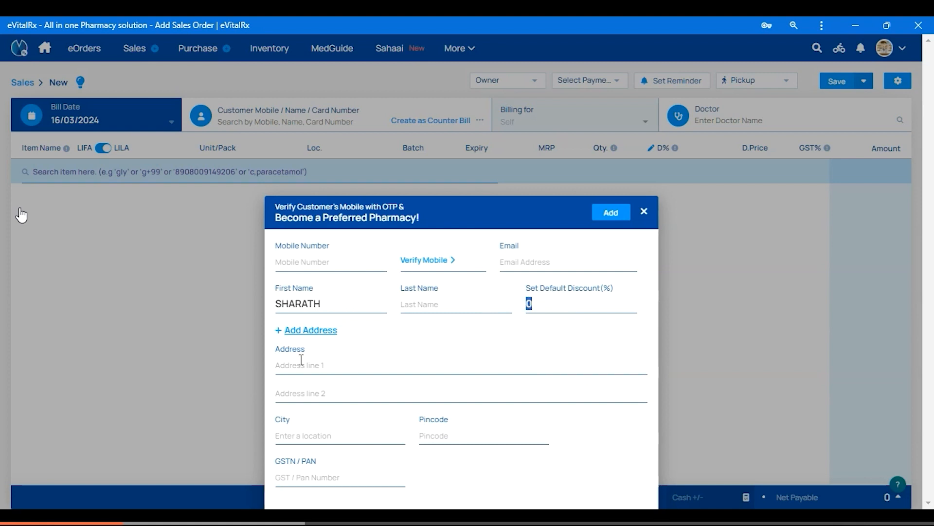
click(644, 212)
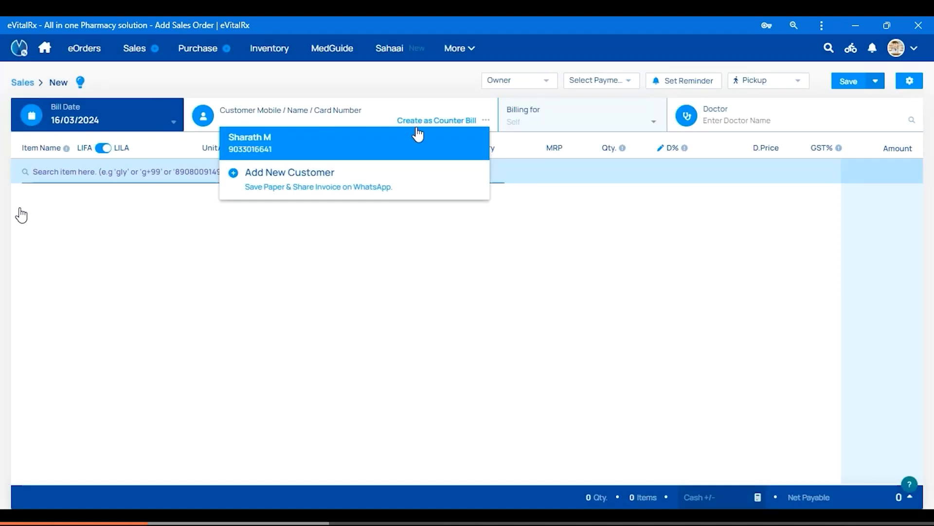
- Try the counter bill option and clear it, and try non-valued customer entry before returning to valued customer entry
click(458, 122)
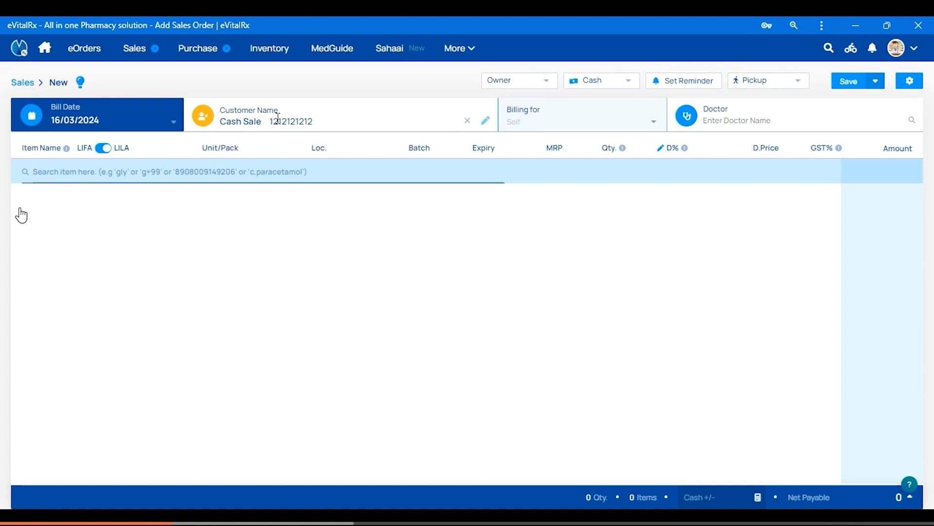
click(468, 121)
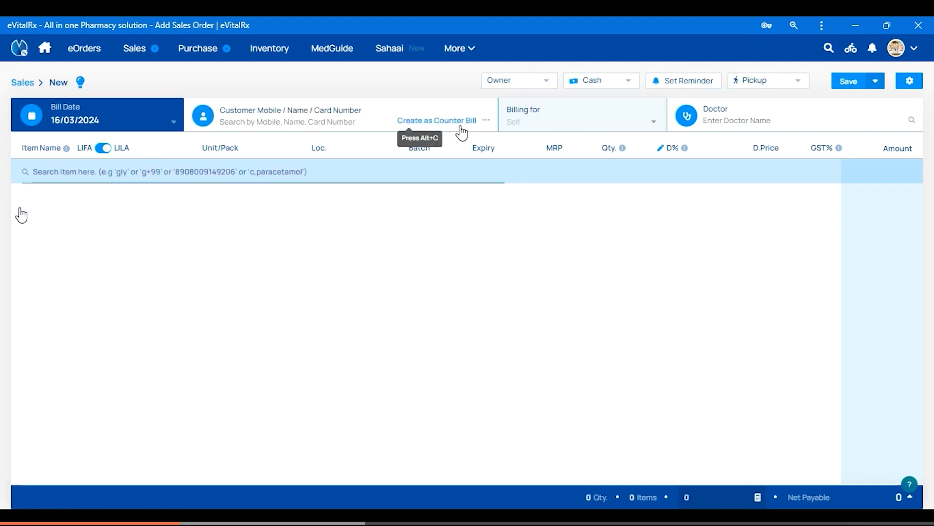
click(487, 121)
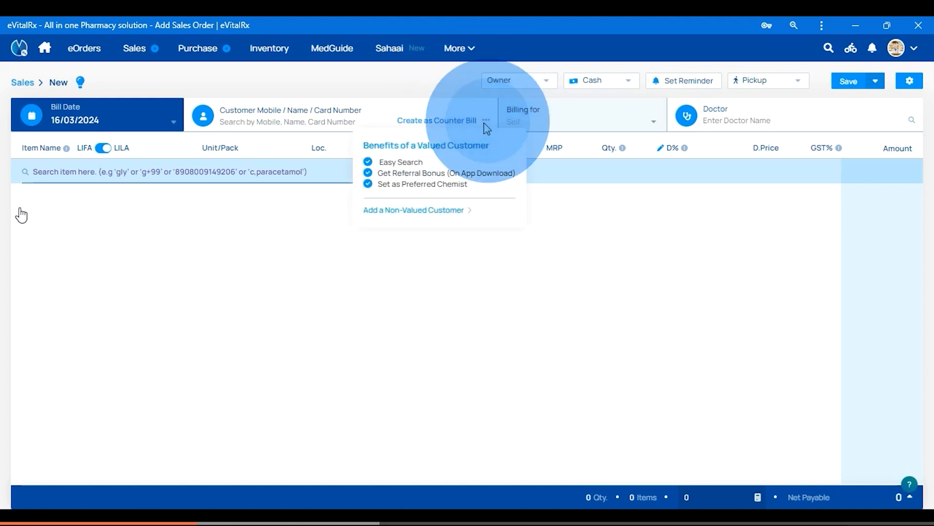
click(408, 212)
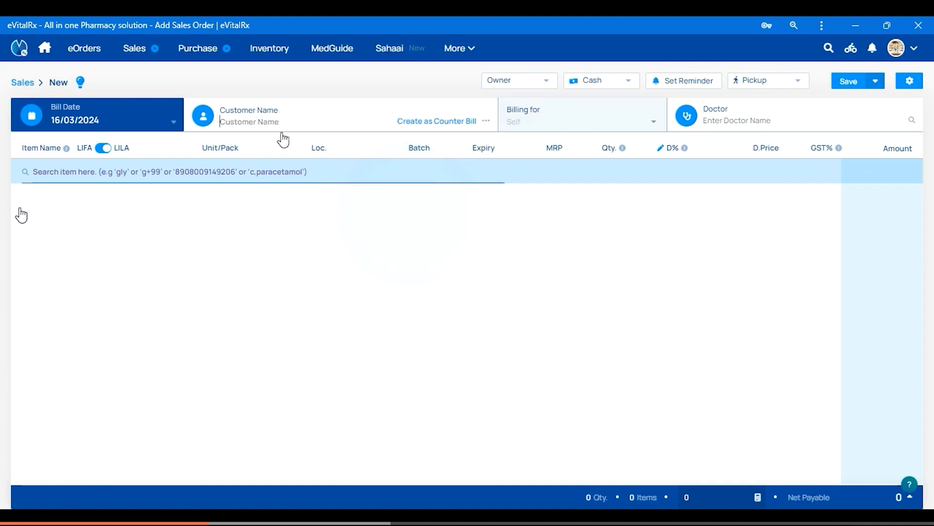
text(SH)
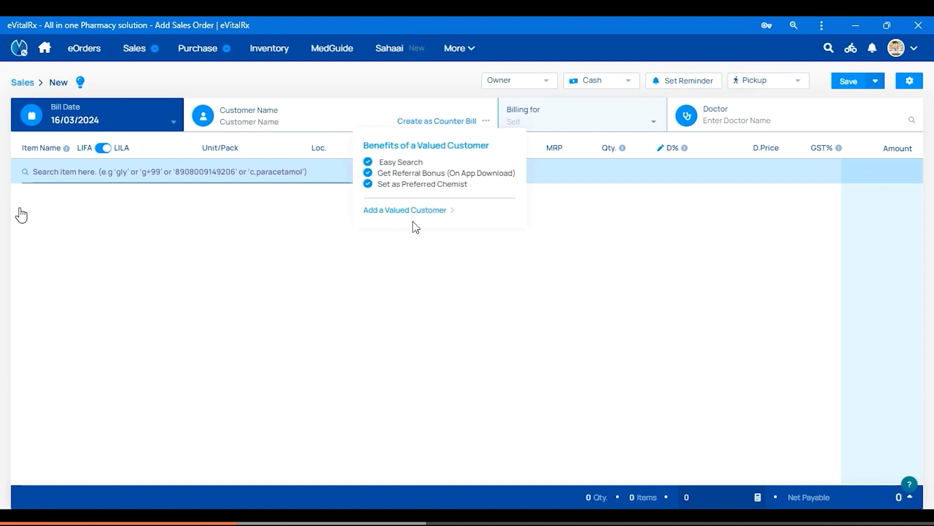
click(415, 213)
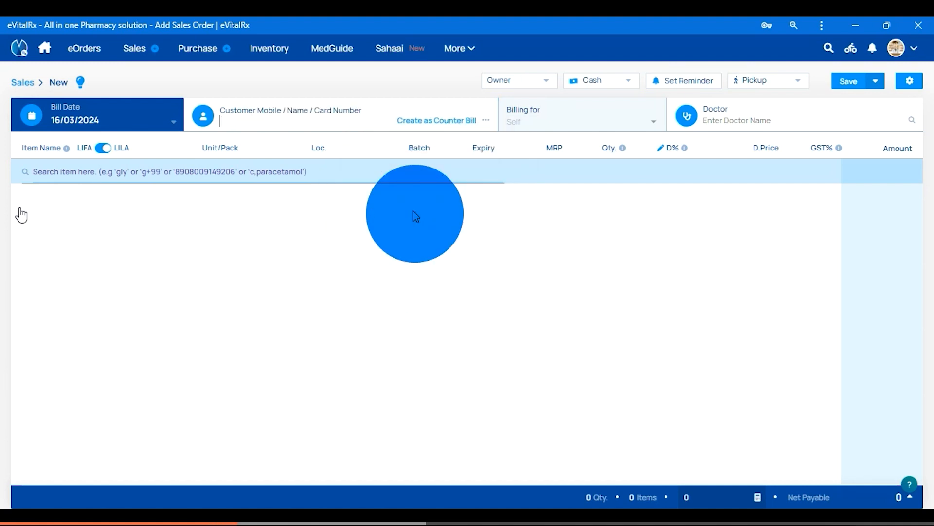
- Search for the customer by first name and select the existing matching customer for the bill
text(SHARATH)
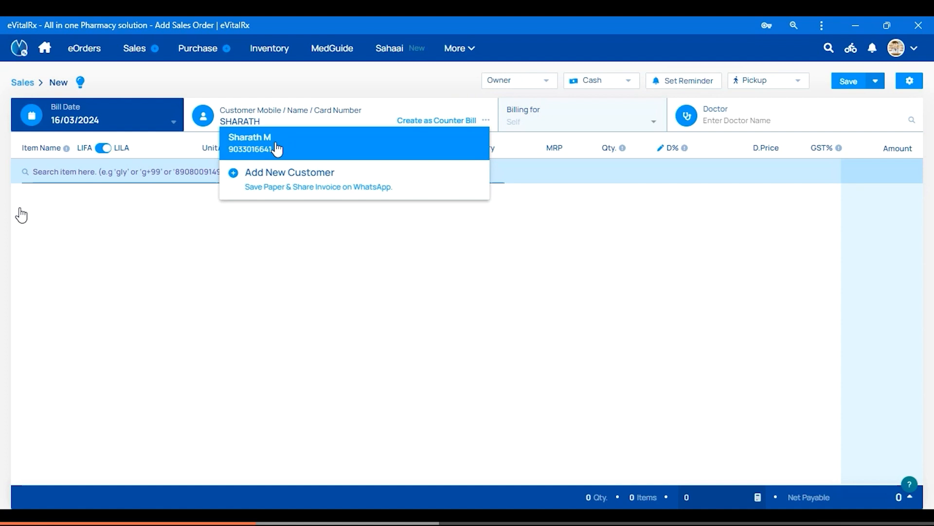
click(277, 148)
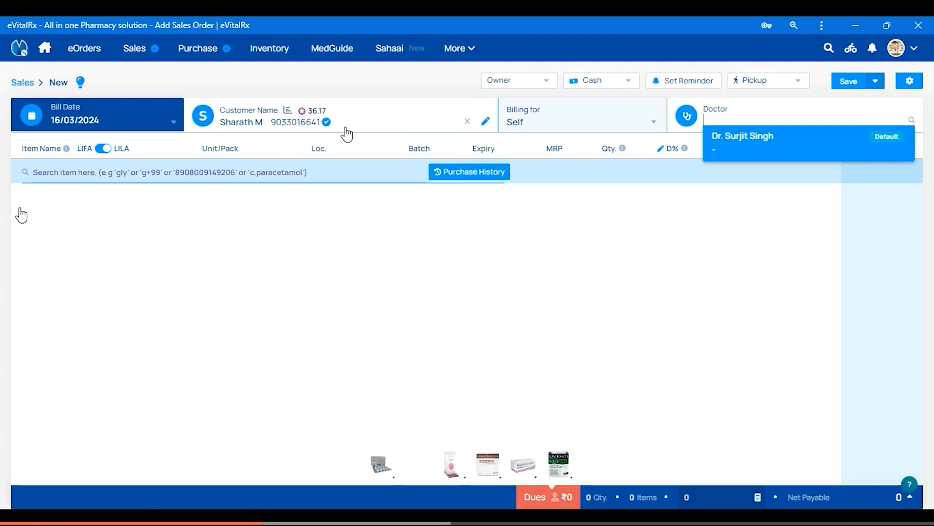
- Review the selected customer's order history chart and the list of frequently bought medicines
click(287, 111)
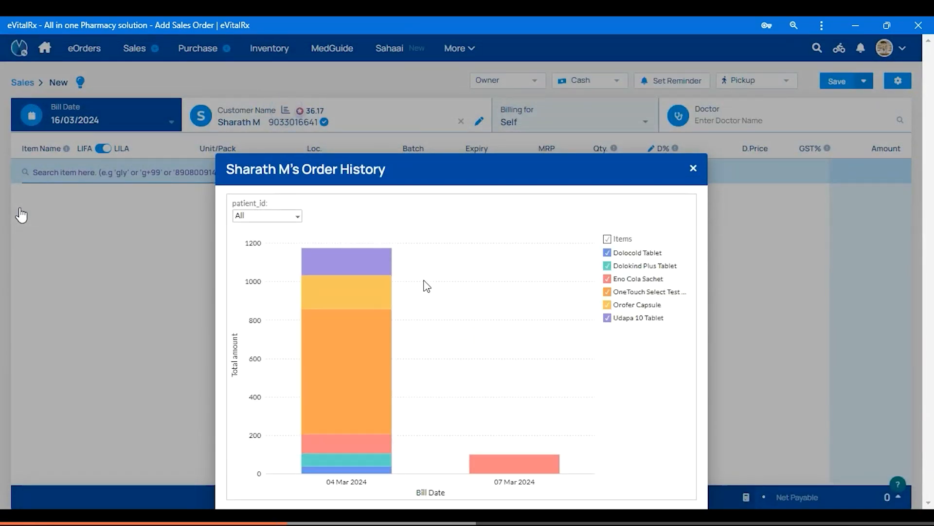
click(693, 169)
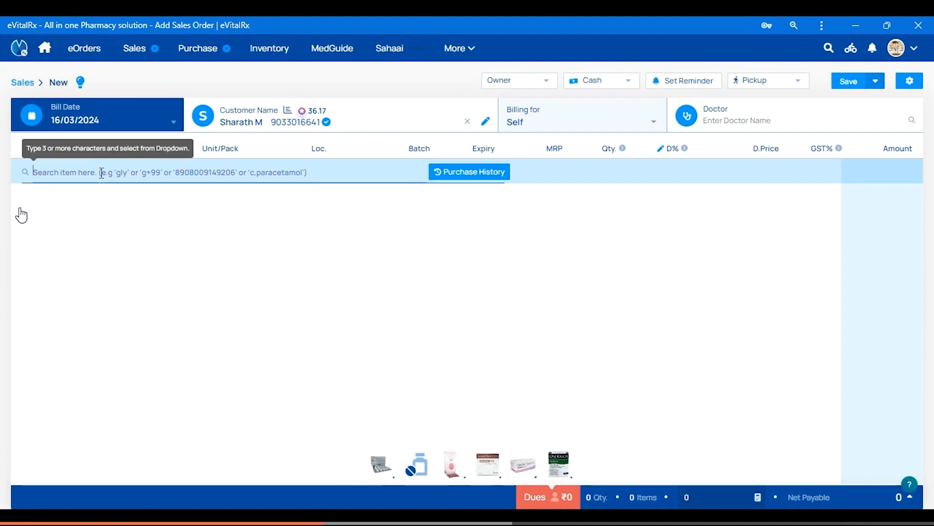
click(455, 179)
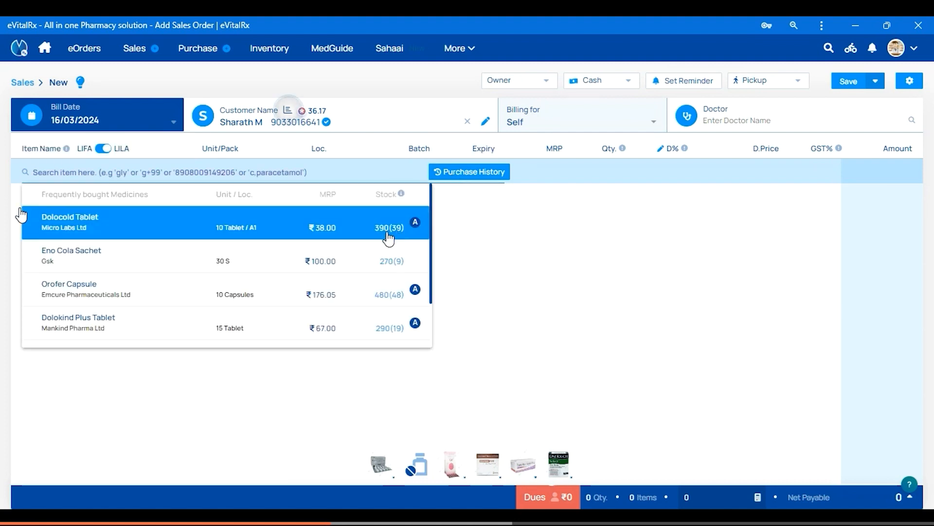
scroll(278, 252, down, 1)
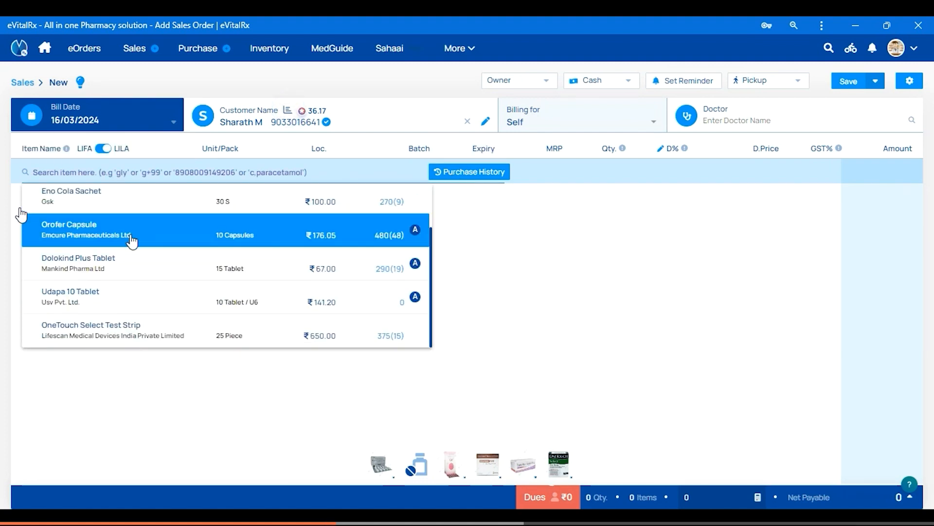
scroll(146, 233, up, 1)
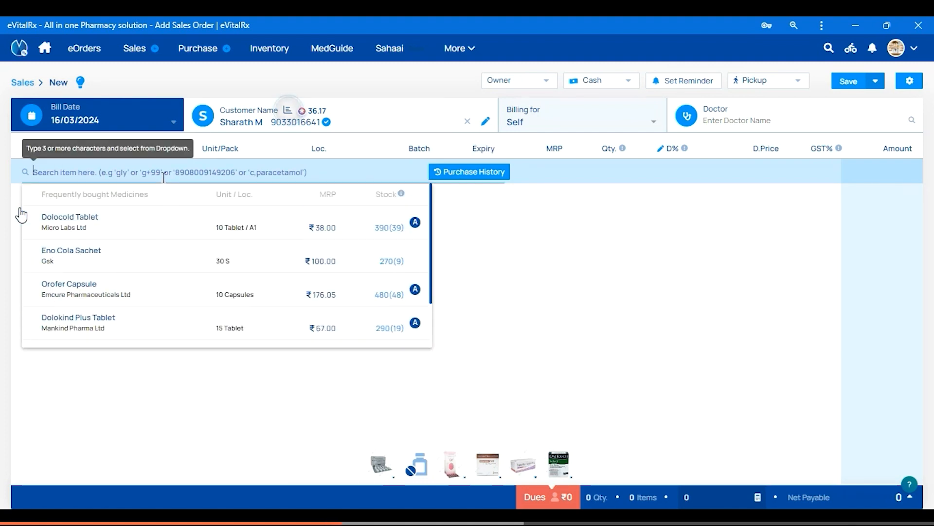
- Examine the form for billing a new family member, including its mobile number and default discount fields, and close it without adding anyone
click(566, 123)
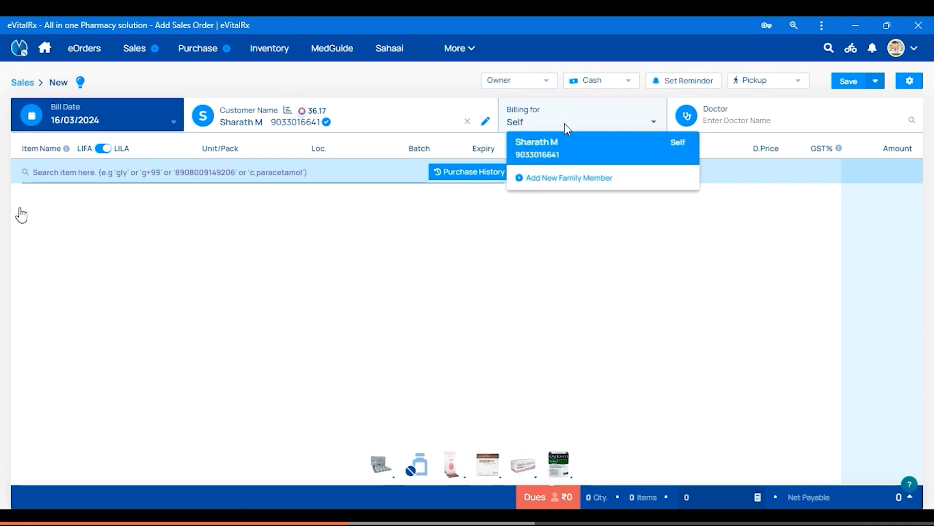
click(567, 181)
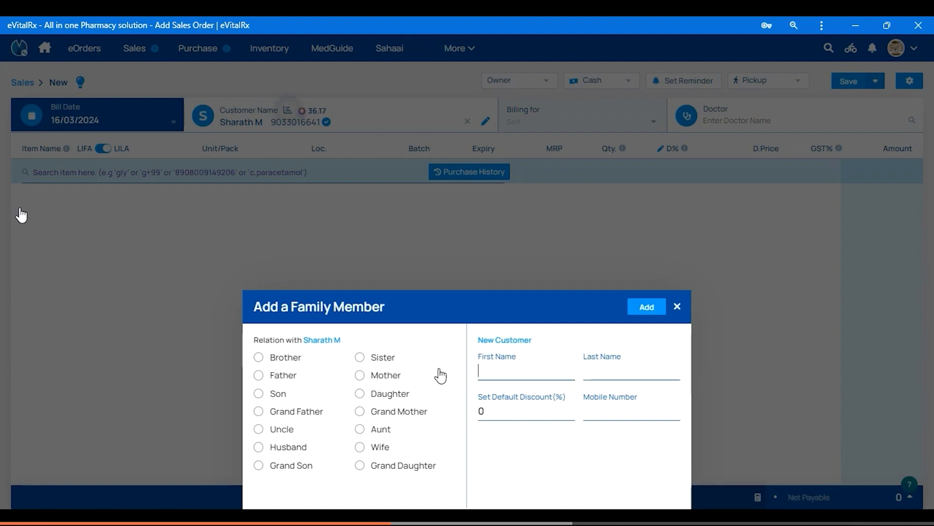
click(623, 416)
click(492, 413)
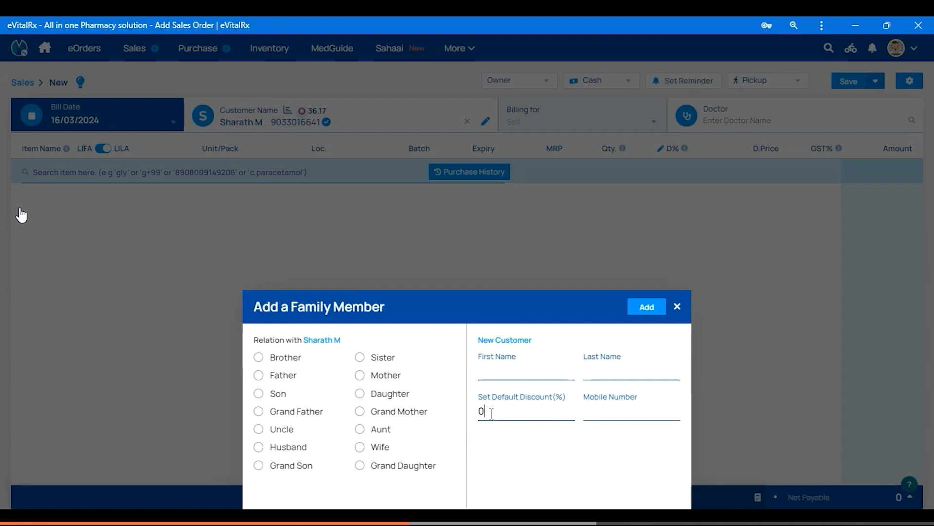
click(678, 308)
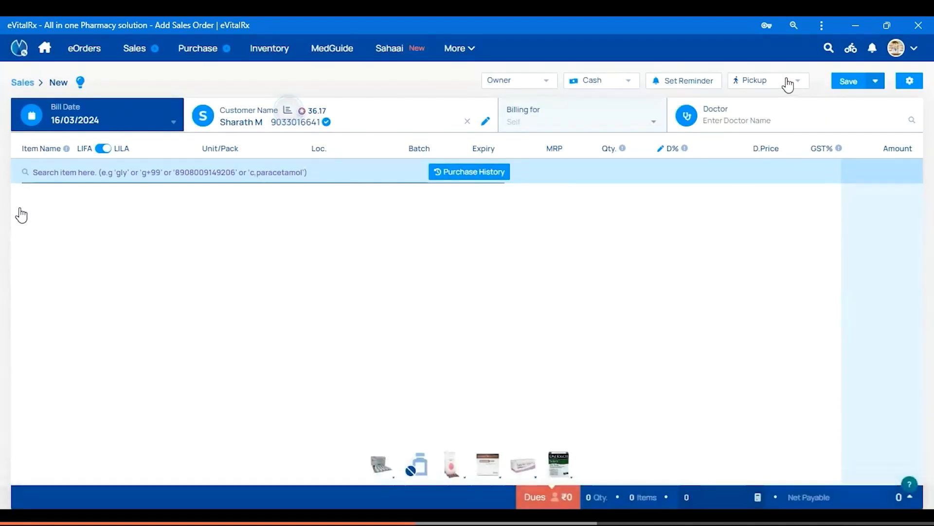
- Assign the suggested default doctor to the sales bill
click(751, 122)
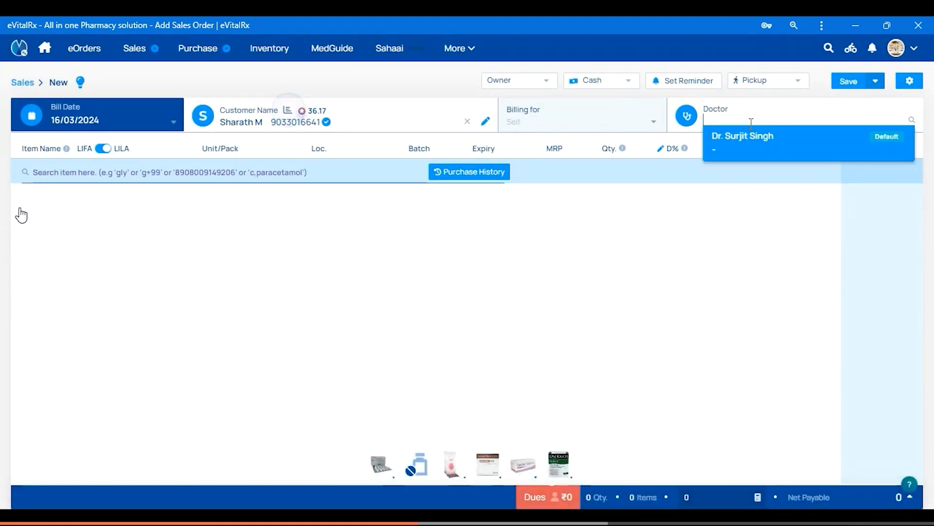
click(759, 144)
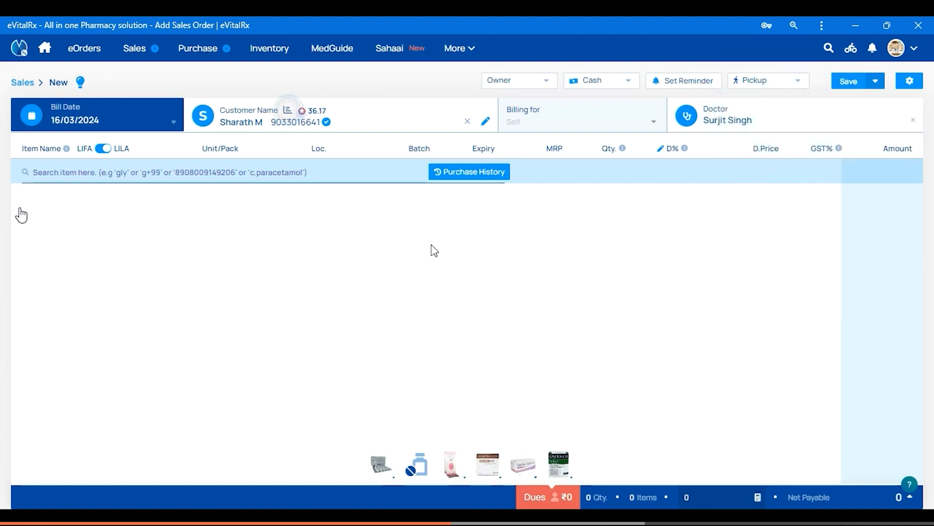
- Search the bill's items for LTK and replace the search with DOLO
click(145, 173)
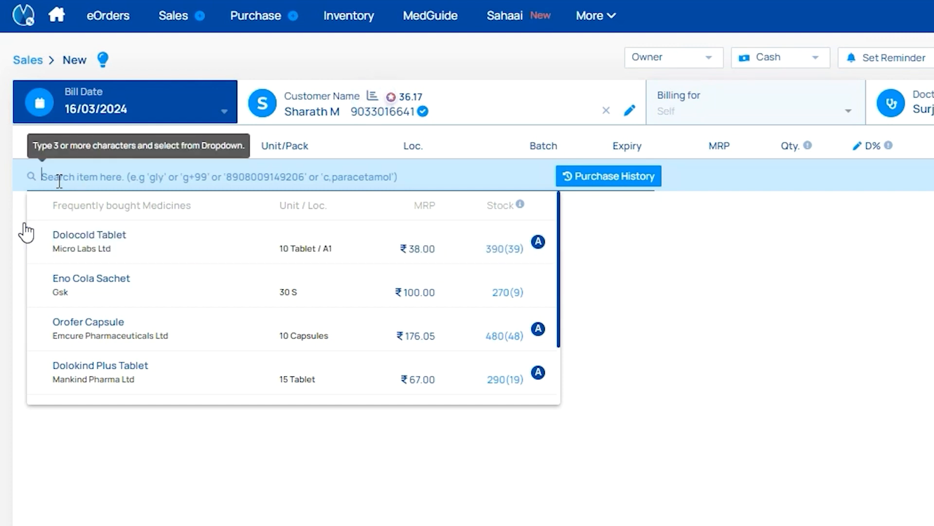
text(LTK)
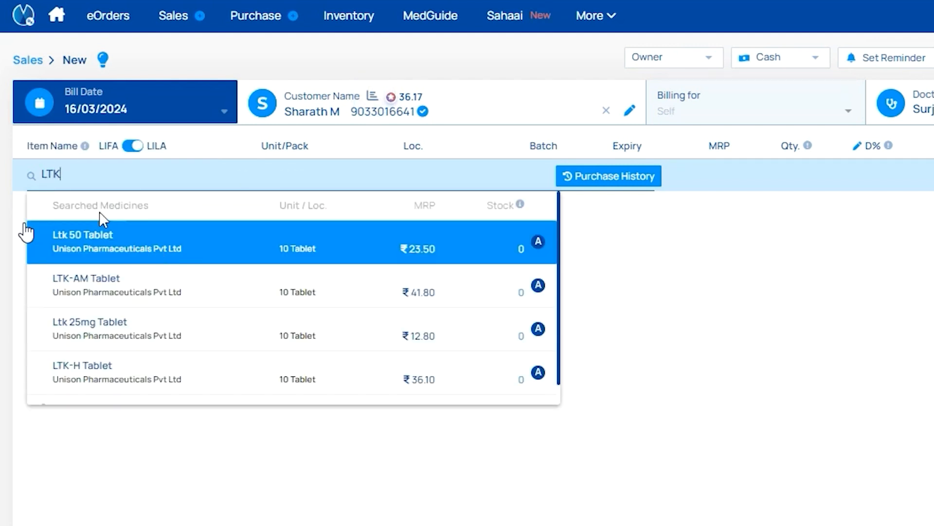
key(ctrl+a)
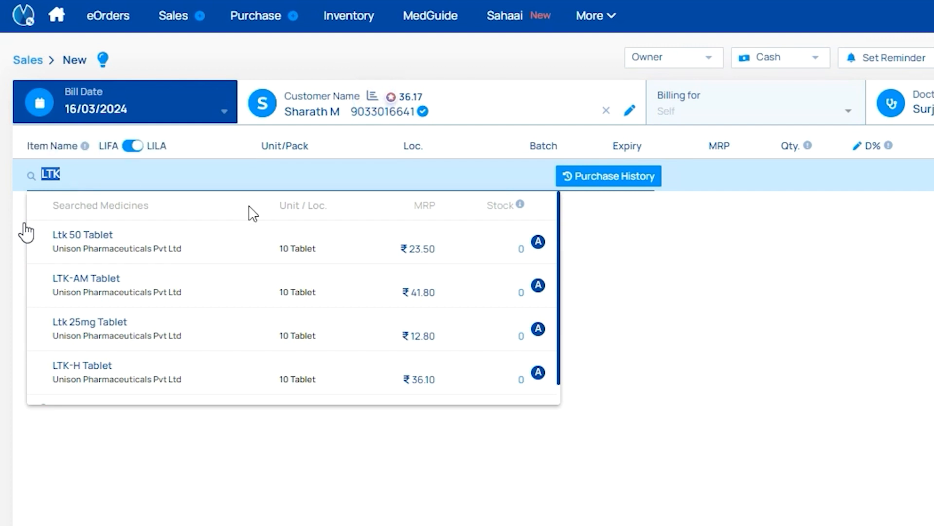
text(DOLO)
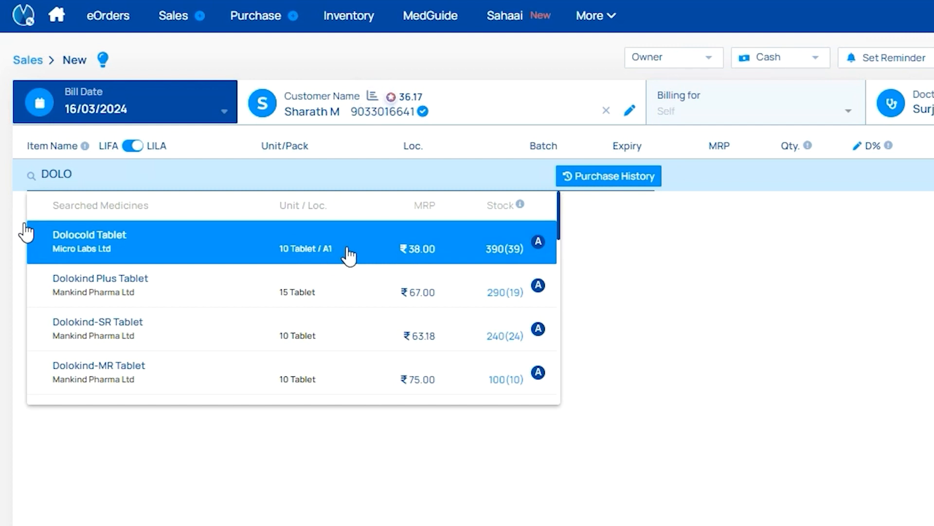
- Look through the alternative medicines for Dolocold Tablet and close the list
click(538, 241)
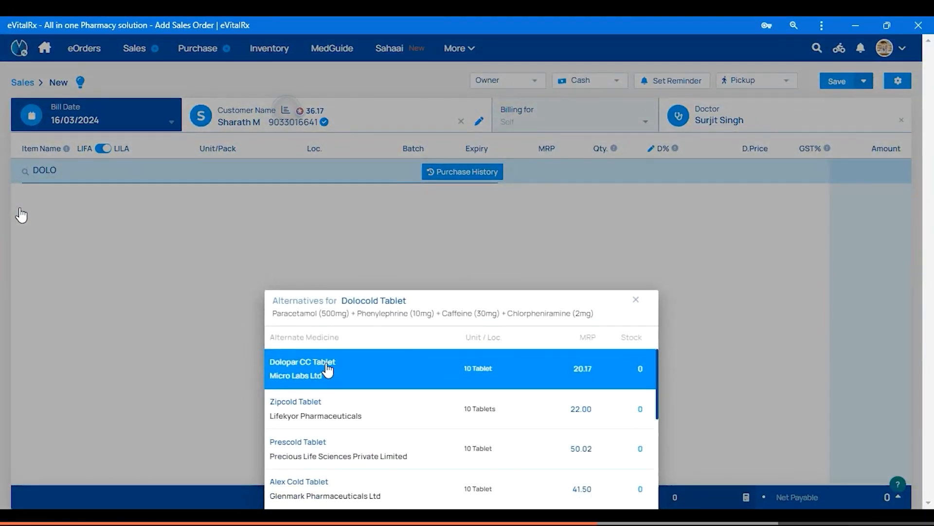
scroll(382, 440, down, 4)
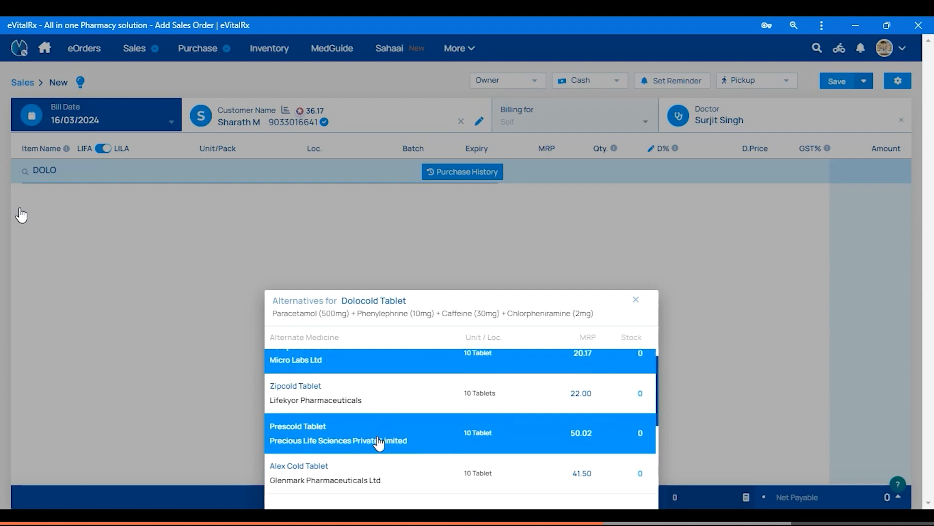
scroll(380, 443, up, 4)
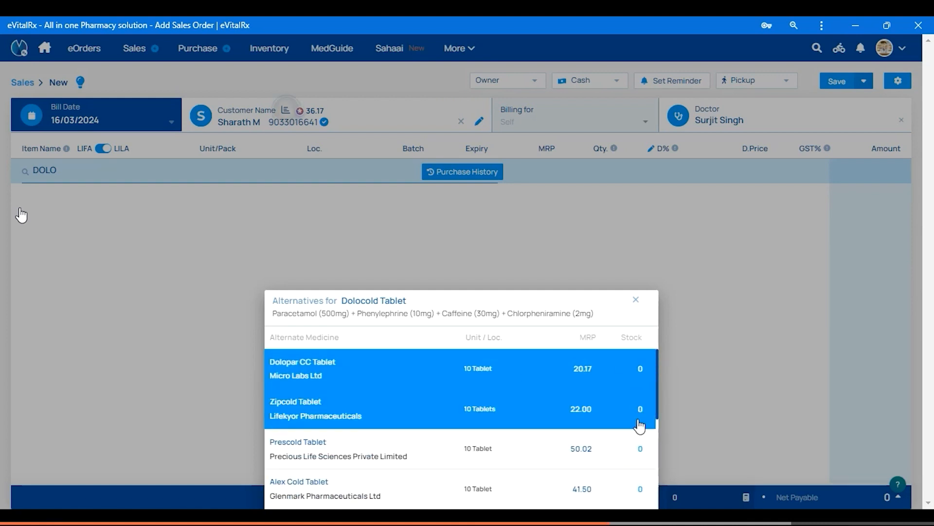
click(636, 300)
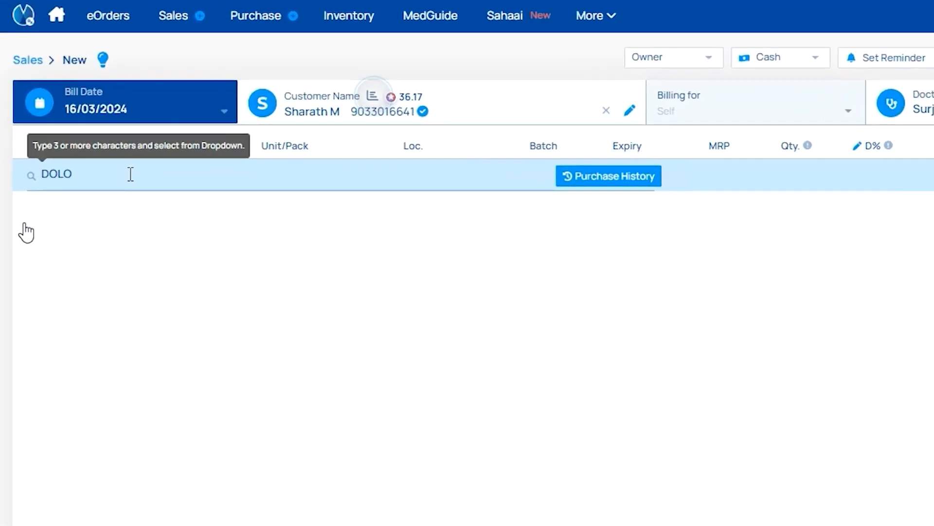
- Search the items by initial and price with D+38, and clear the search
key(ctrl+a)
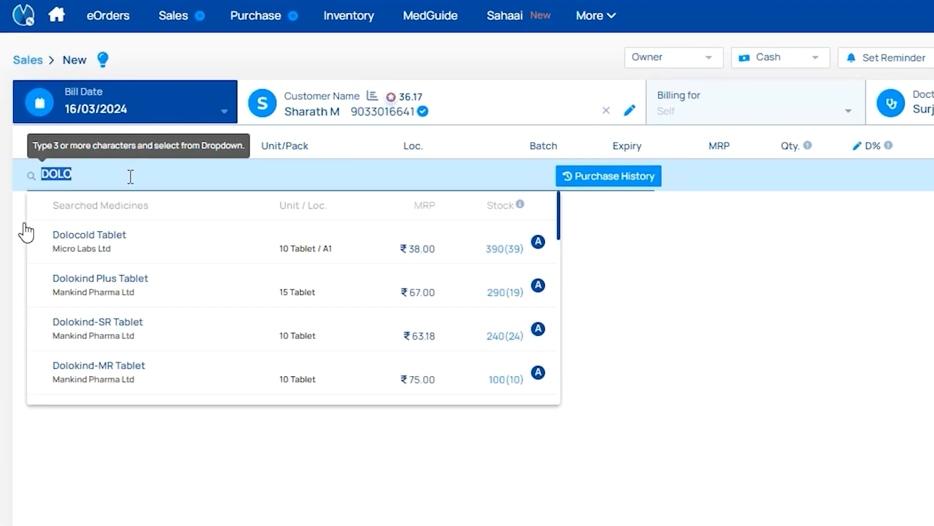
key(BackSpace)
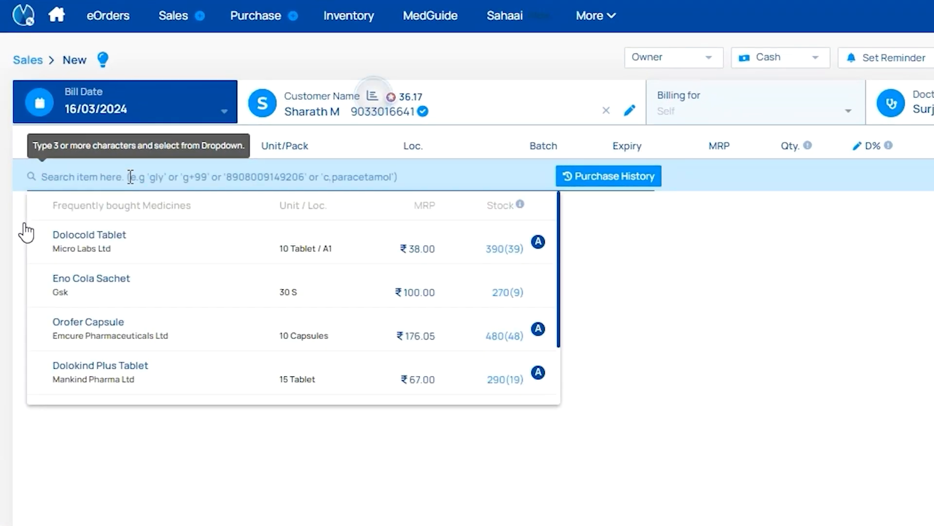
text(D+38)
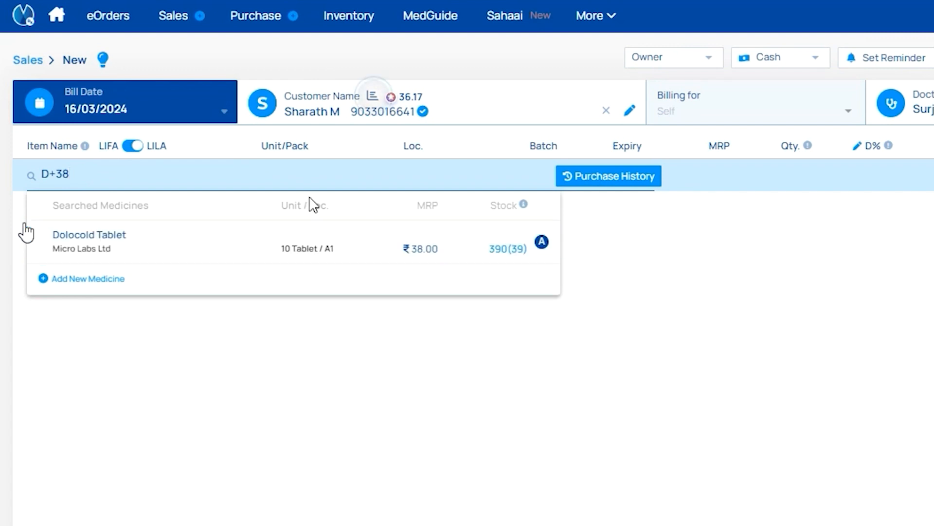
key(ctrl+a)
key(BackSpace)
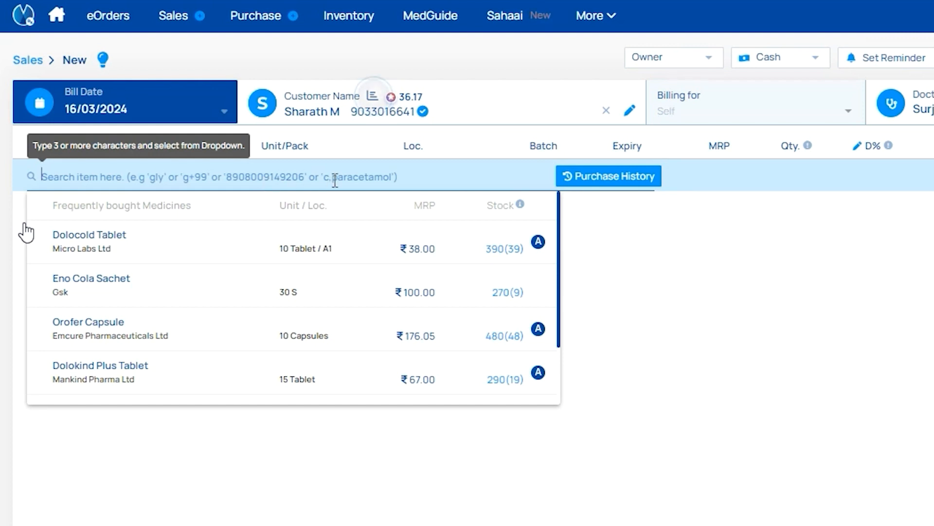
- Search the bill's items by composition with C,PARACE and choose Magadol Tablet
text(C)
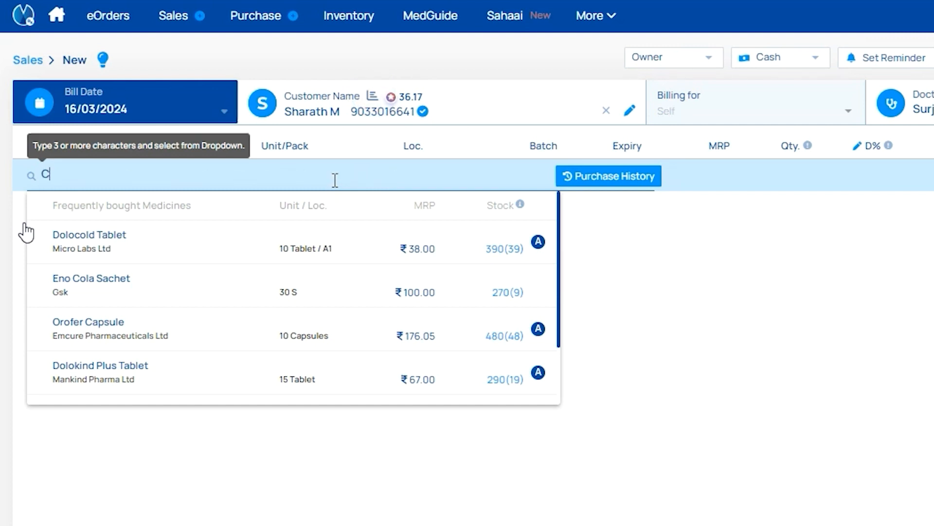
text(,PARACE)
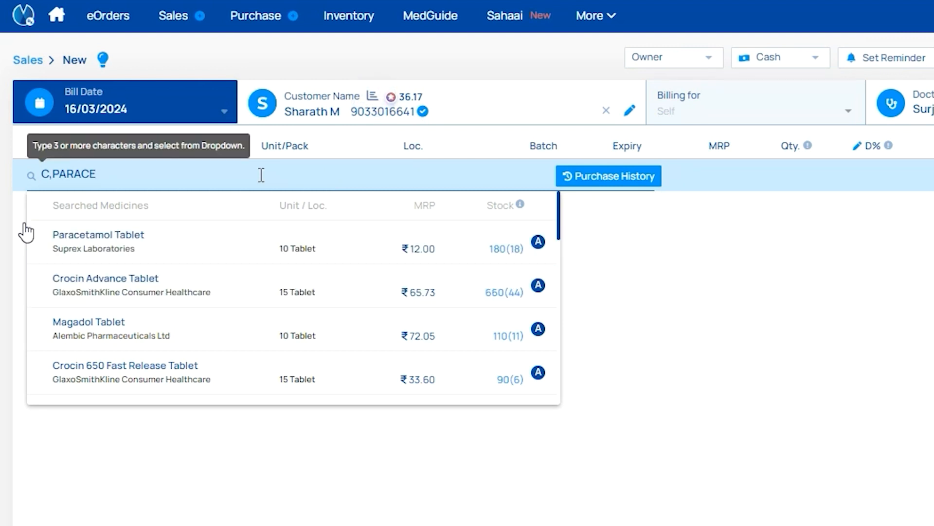
click(296, 336)
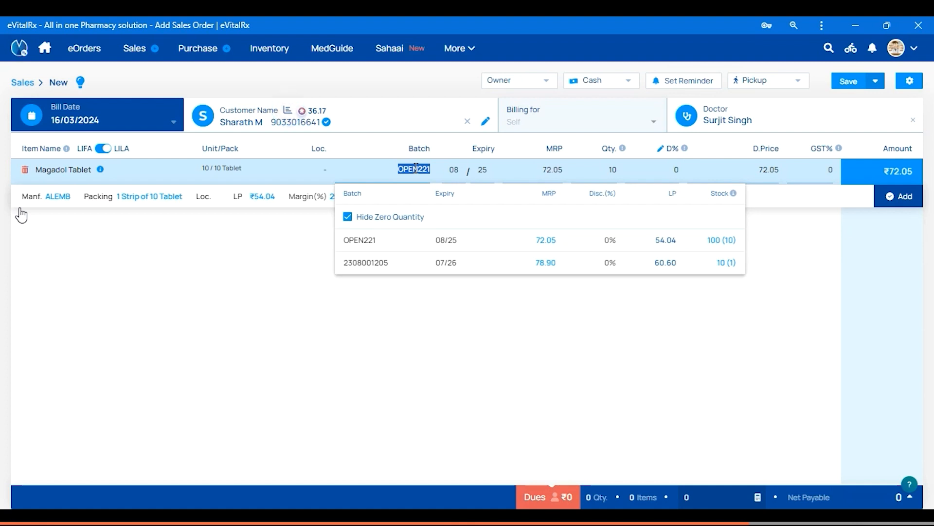
- Keep batch OPEN221 for Magadol Tablet, set its quantity to 30 and add it to the bill
key(Tab)
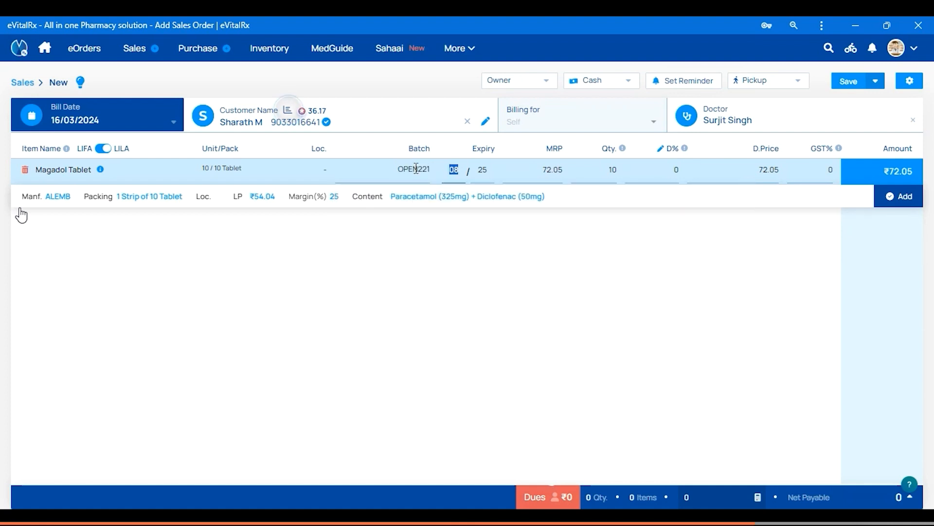
key(Tab)
key(Tab)
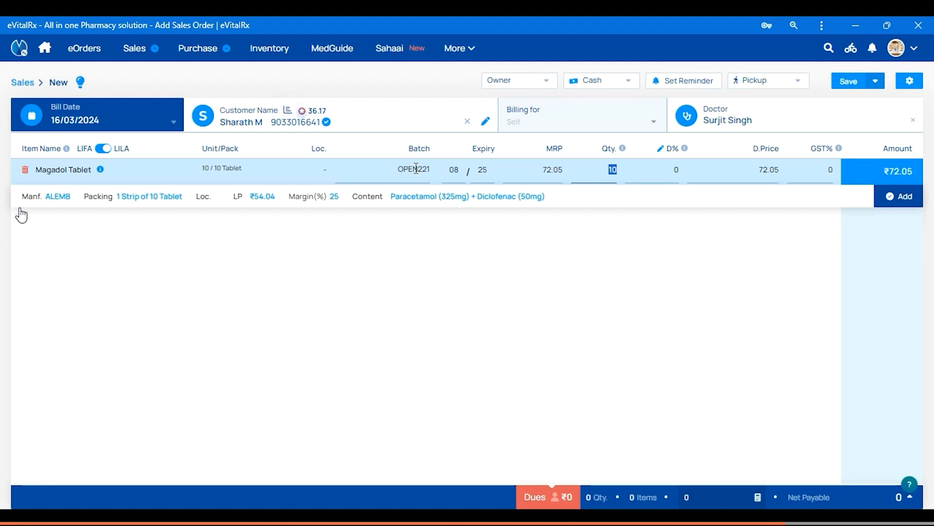
text(30)
key(Tab)
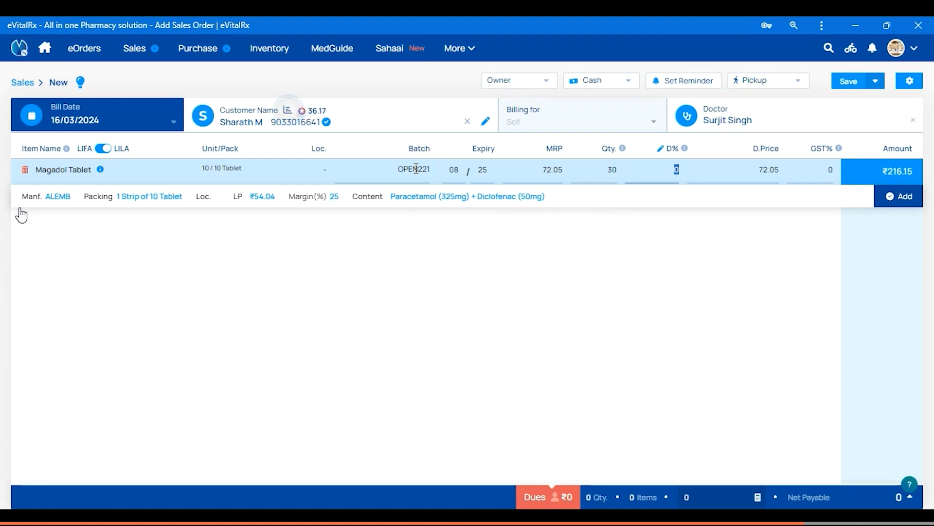
key(Return)
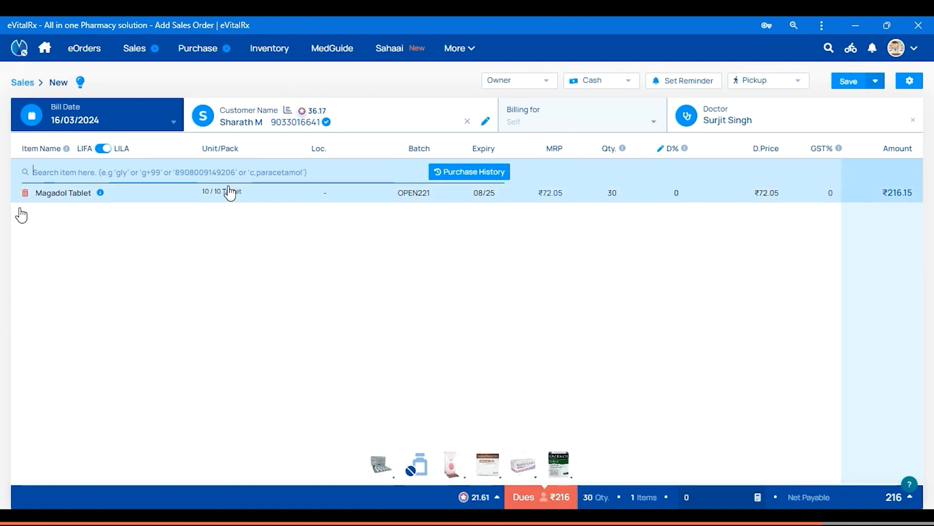
- Search the items for DOLO and add Dolocold Tablet to the bill with a quantity of 10 and a 5% discount
text(DOLO)
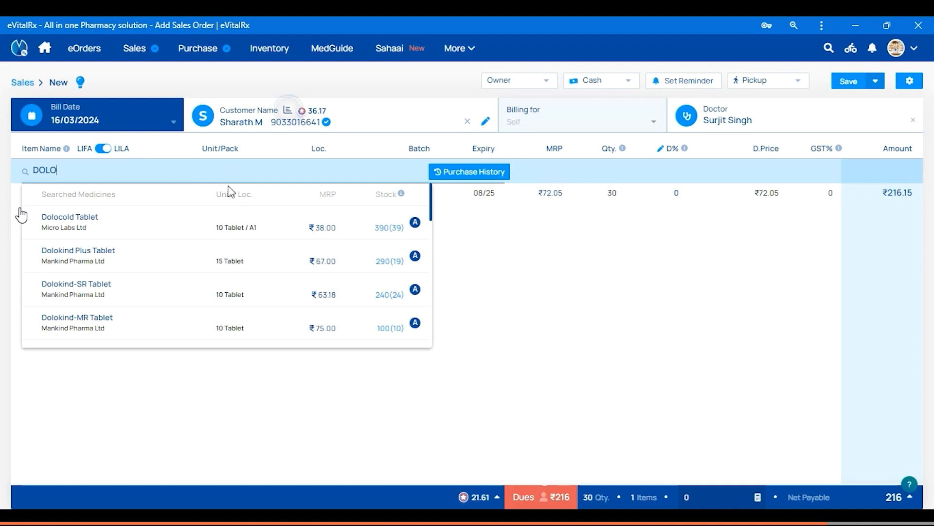
key(Down)
key(Return)
key(Return)
key(Return)
key(Return)
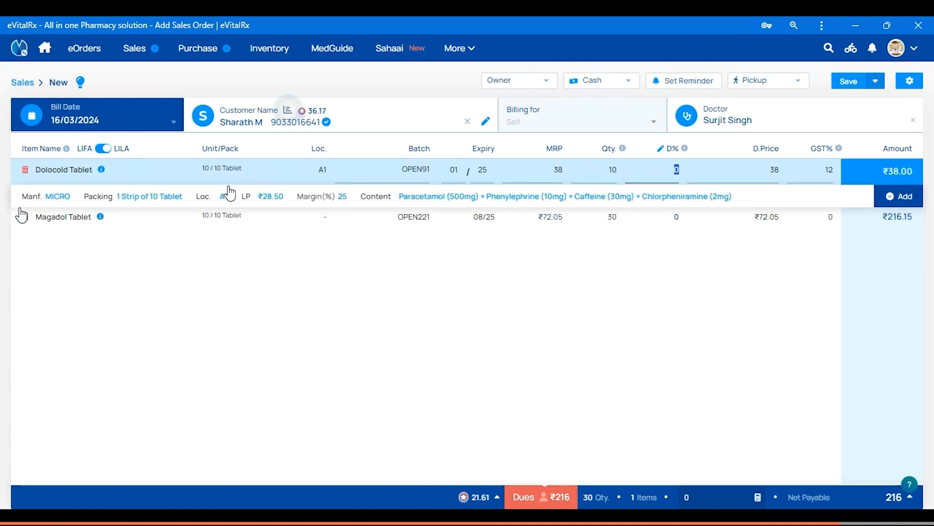
text(5)
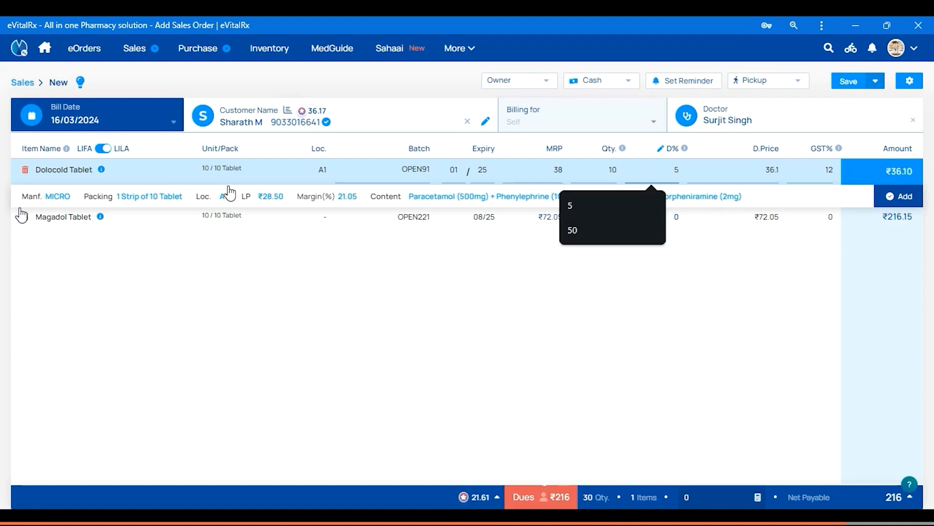
key(Return)
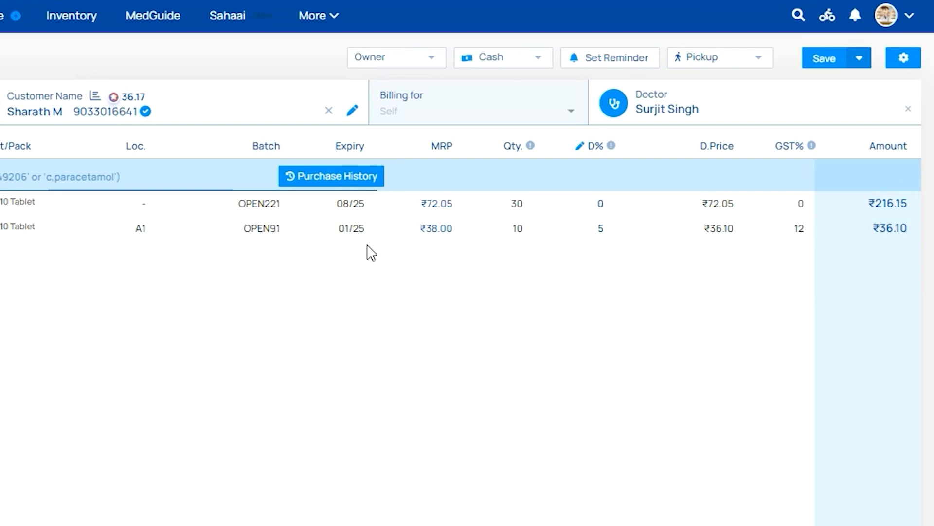
- Review the available payment types, keep Cash as the payment type, and save the sales bill
click(493, 59)
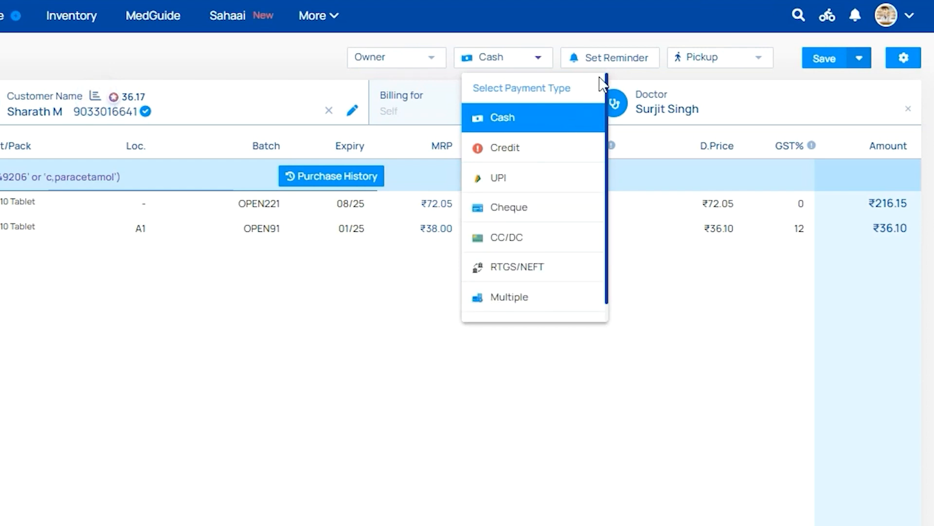
click(747, 236)
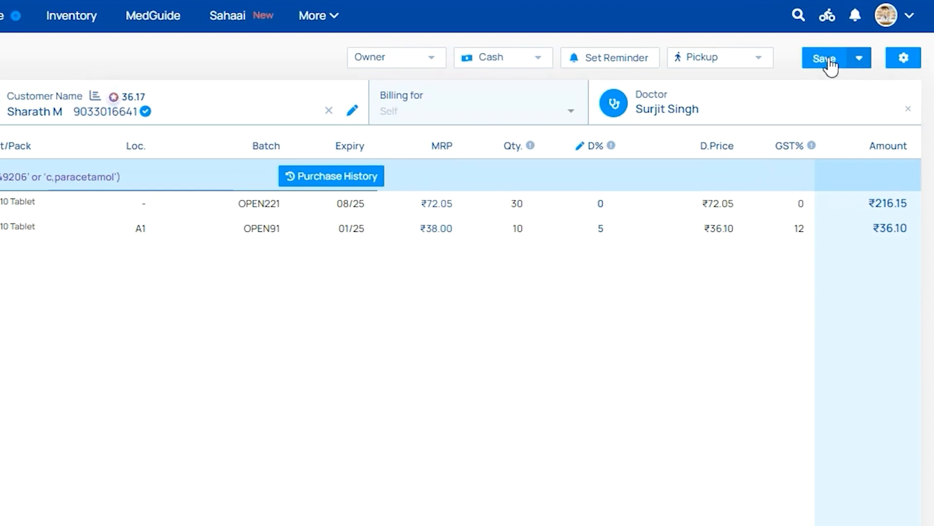
click(832, 64)
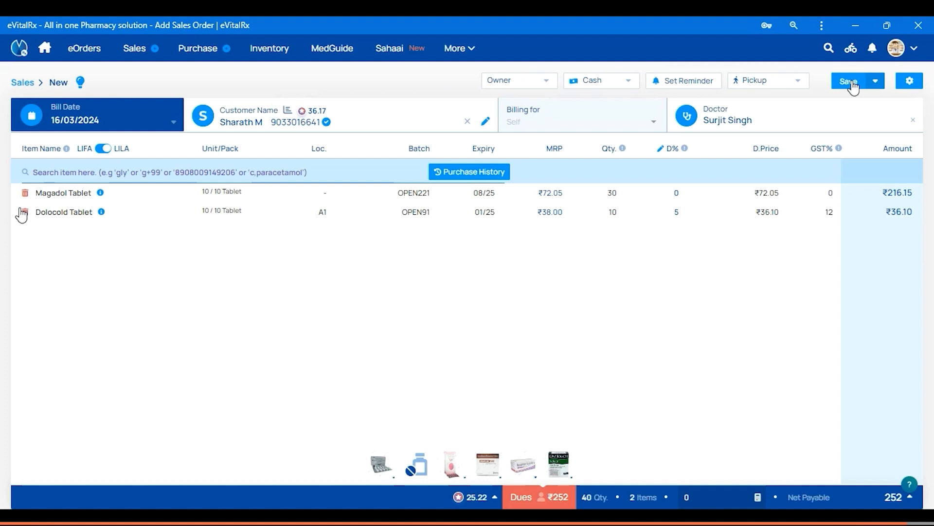
click(853, 86)
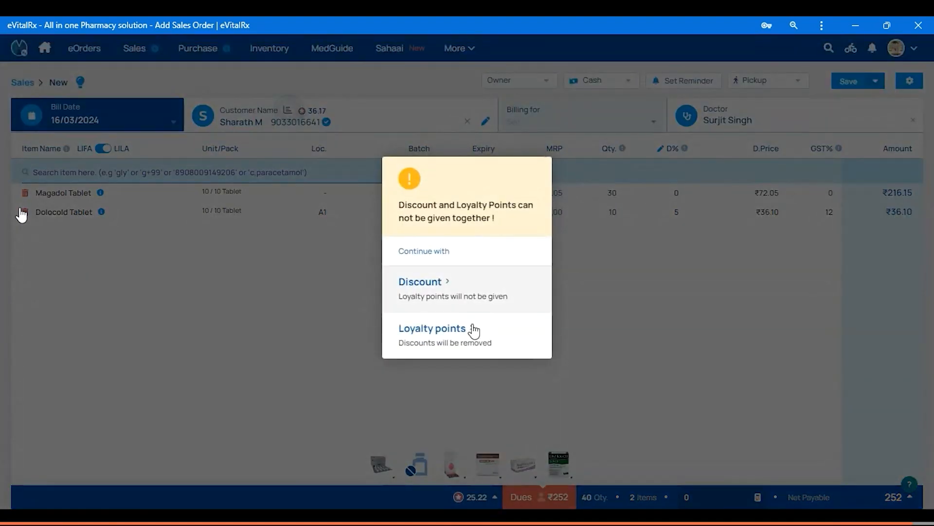